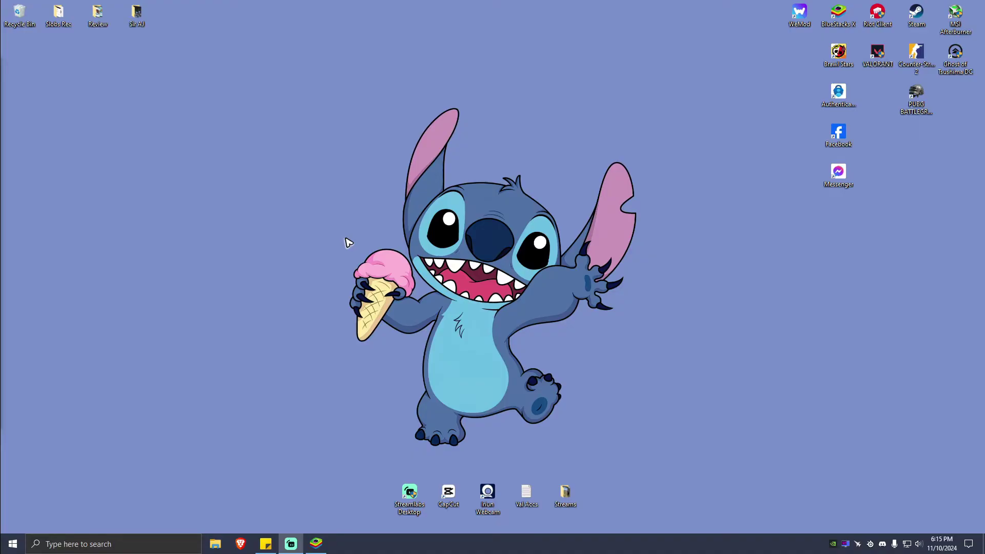
Go to canva in Brave and open the NALCOTT EASTER EGG design from recent designs.
click(240, 544)
text(canva)
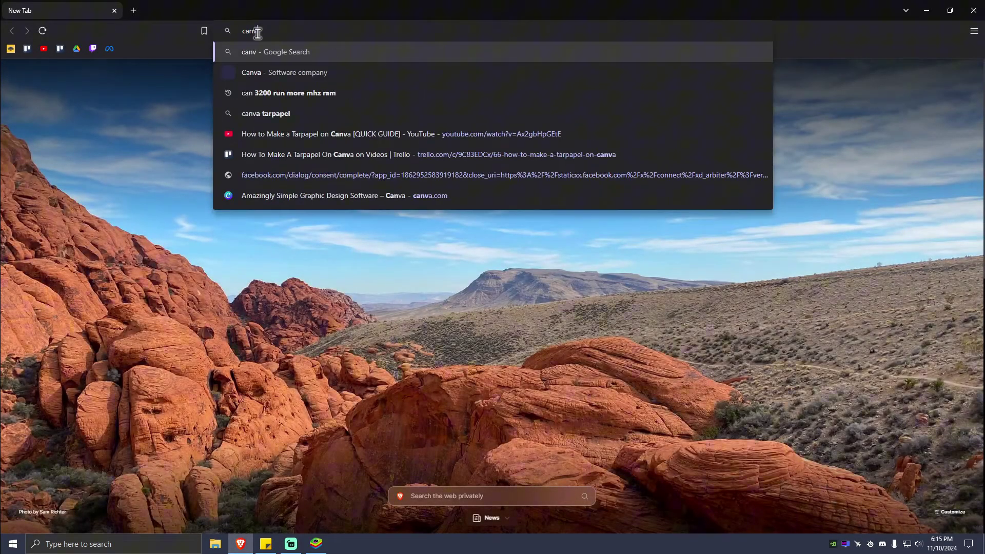
key(Return)
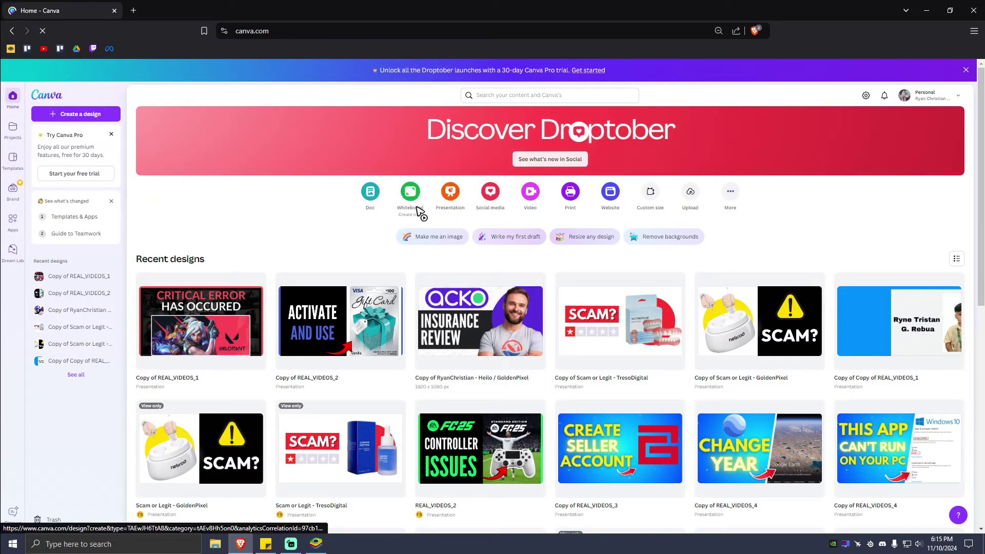
scroll(344, 245, down, 10)
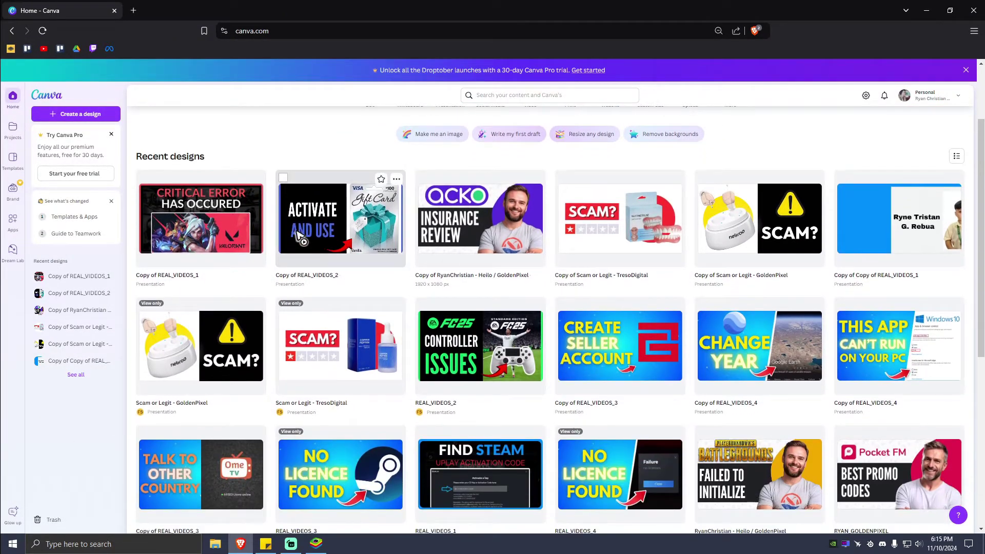
scroll(301, 237, up, 2)
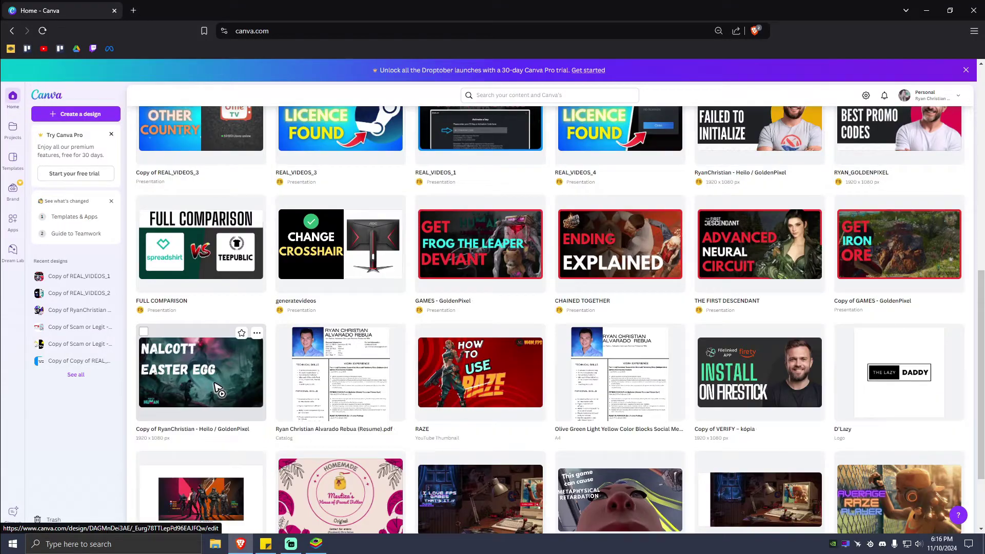
click(477, 372)
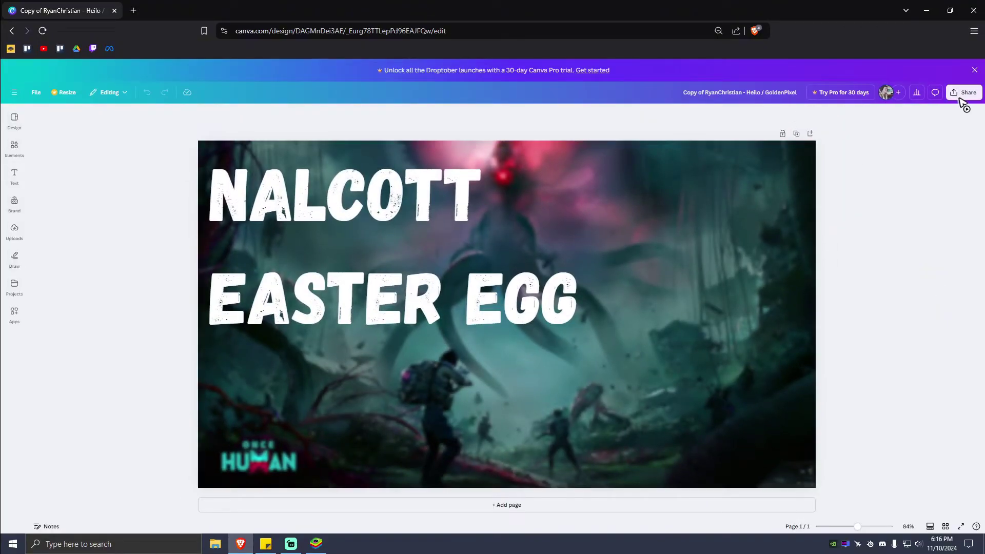
Download the design as a PNG through Share > Download, with the Desktop as the save folder.
click(964, 93)
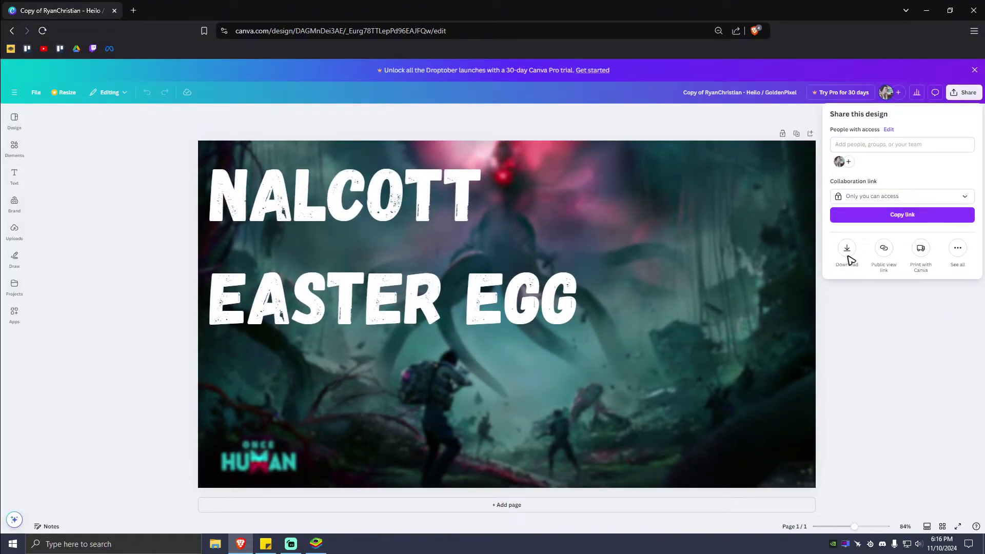
click(847, 250)
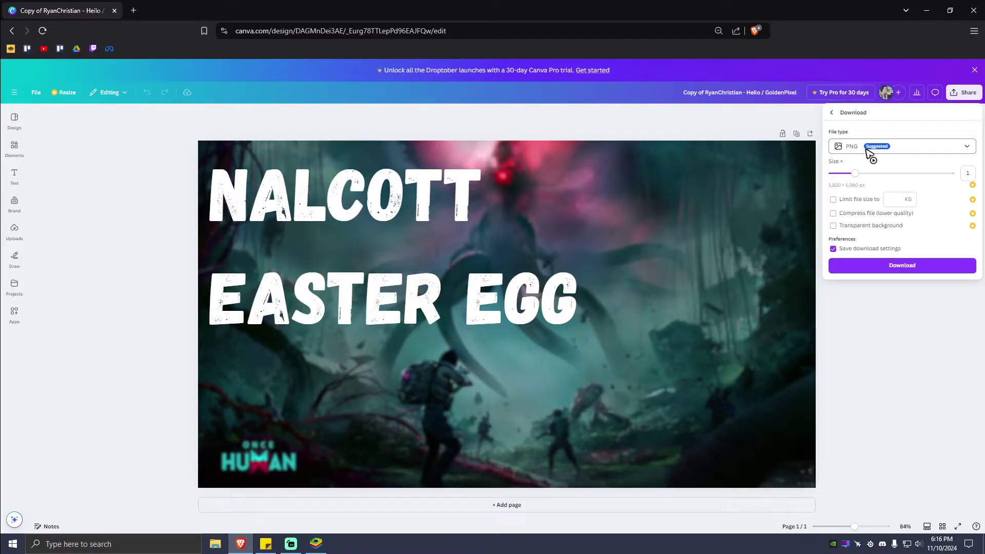
click(886, 269)
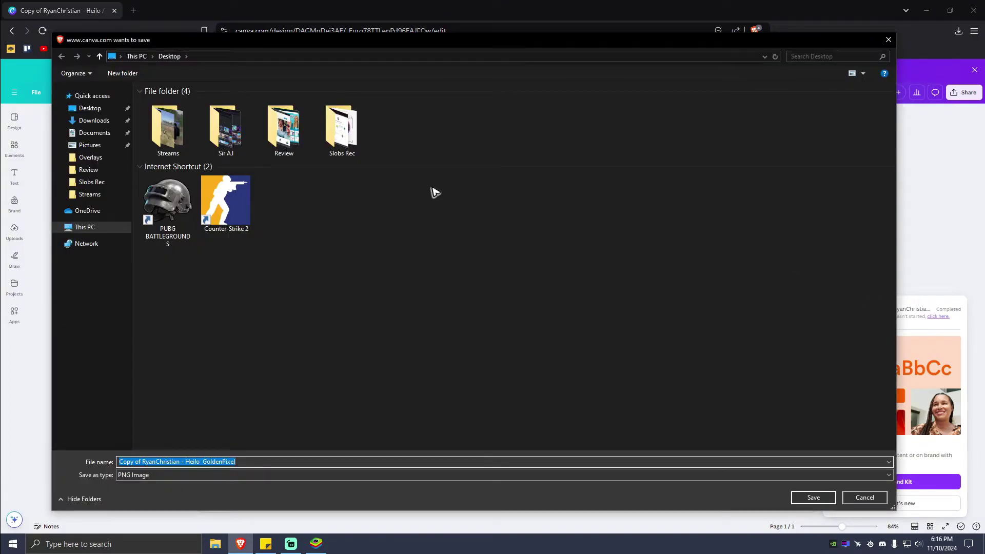
click(93, 109)
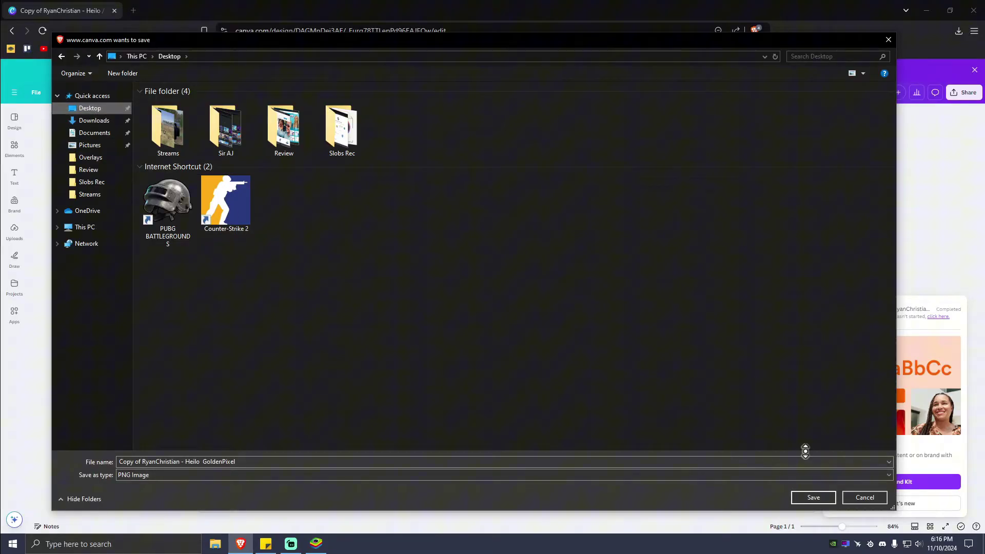
Save the PNG to the Desktop and load app.docuslice.com in a new tab.
click(812, 497)
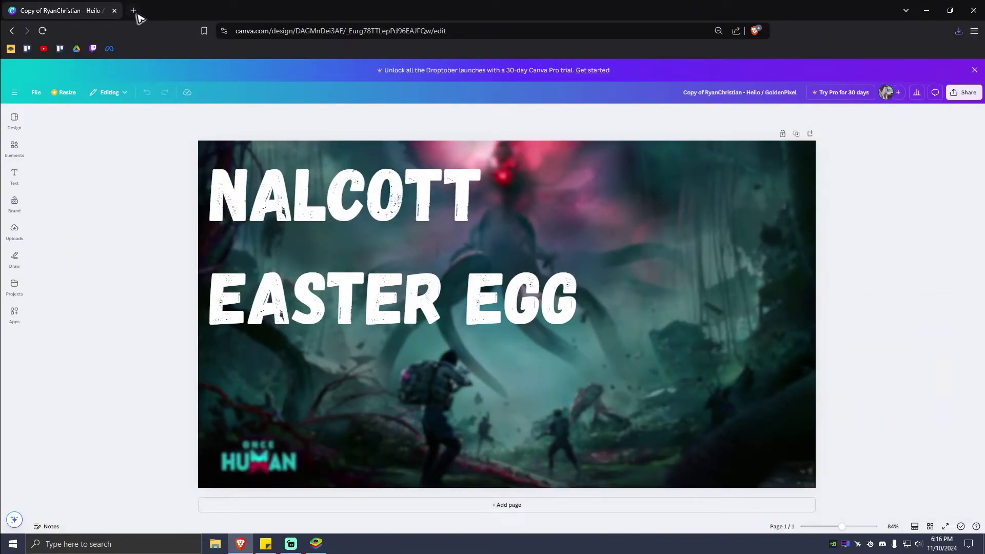
click(134, 10)
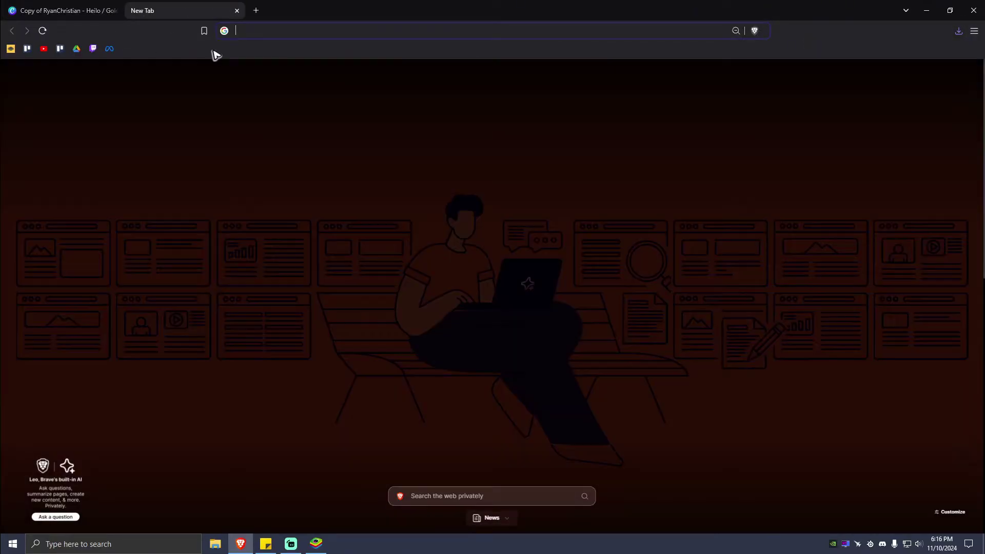
text(app)
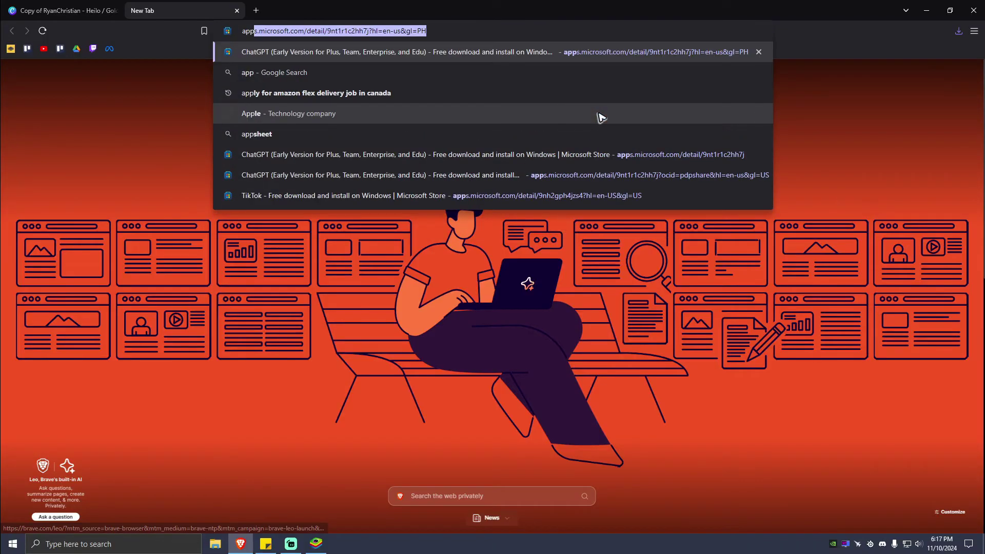
text(.docus)
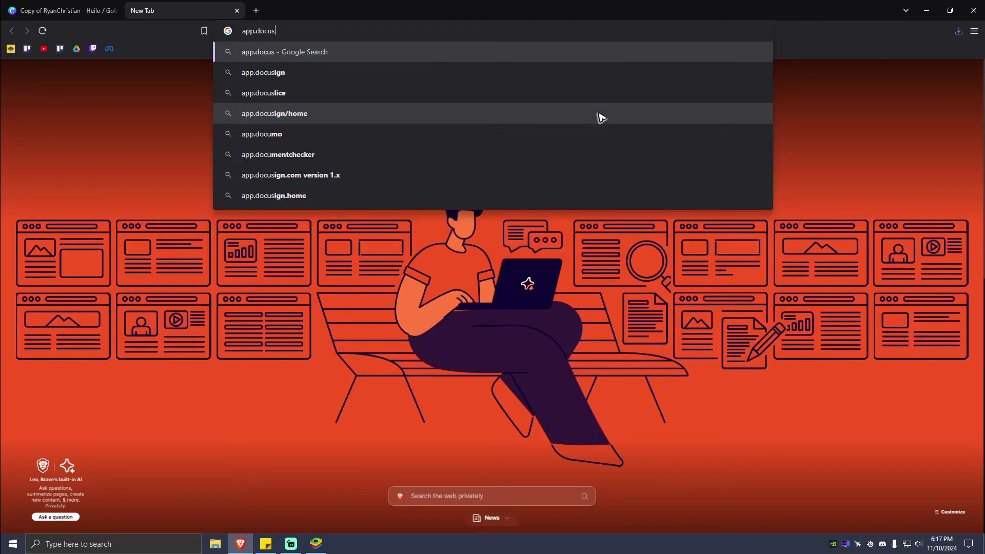
text(li)
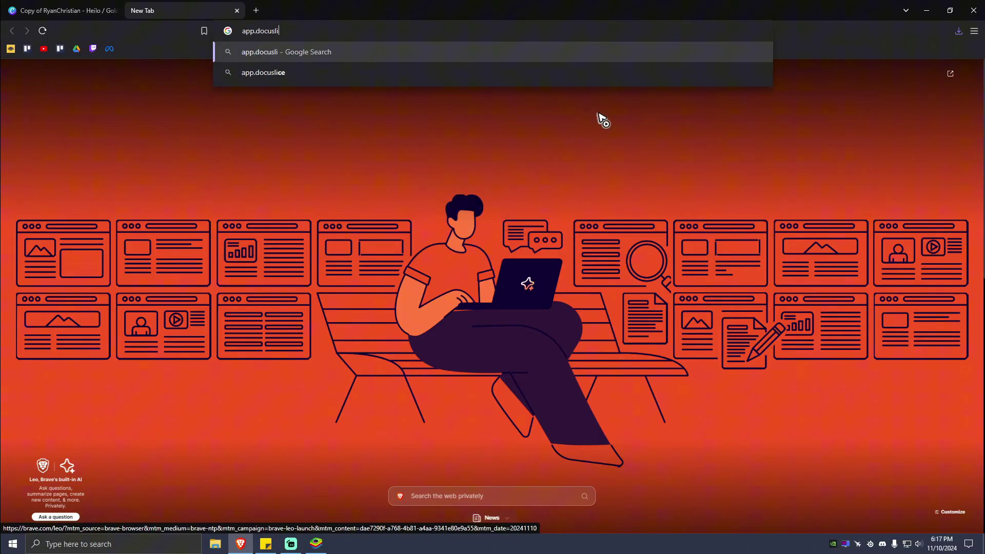
text(ce.com)
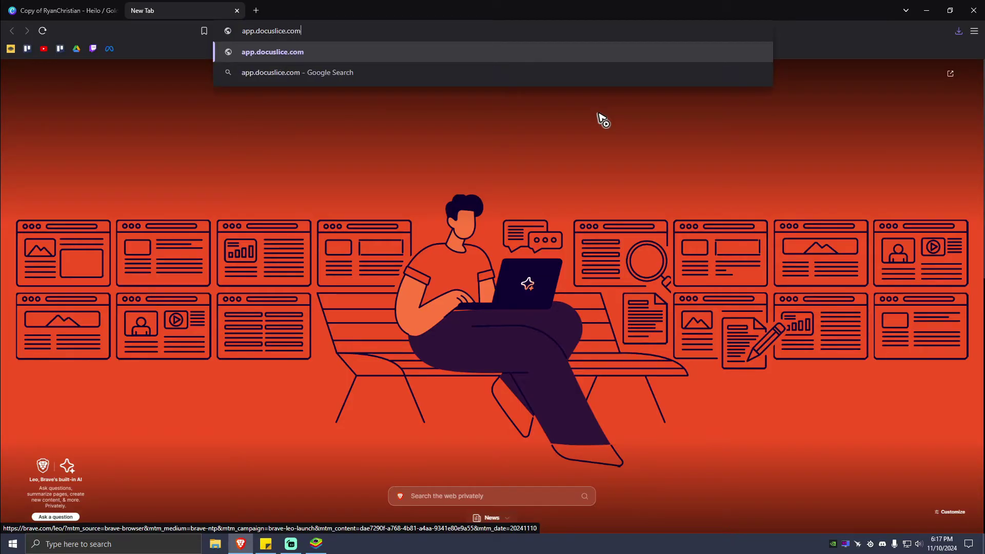
key(Return)
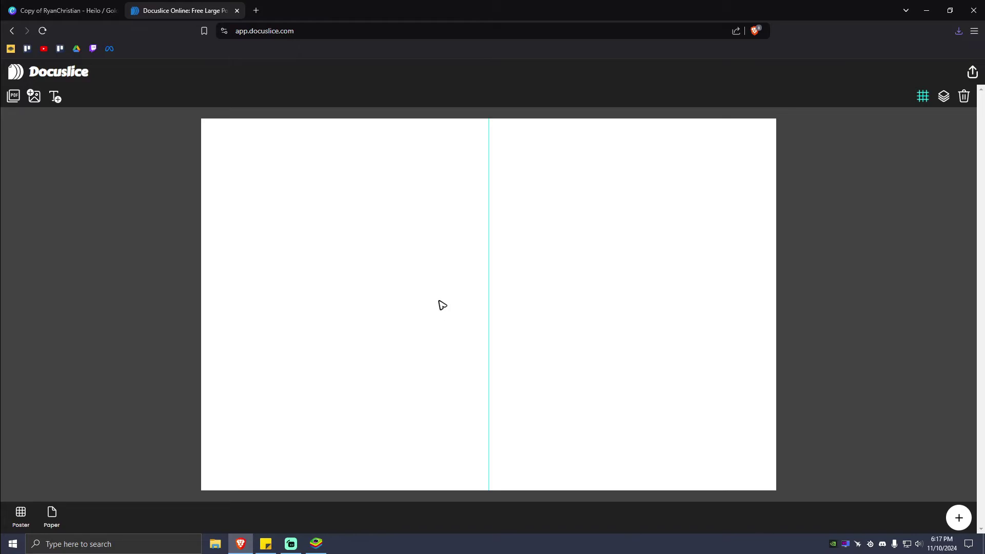
Set the poster's paper count to 3 pages vertically and 6 pages horizontally.
click(21, 516)
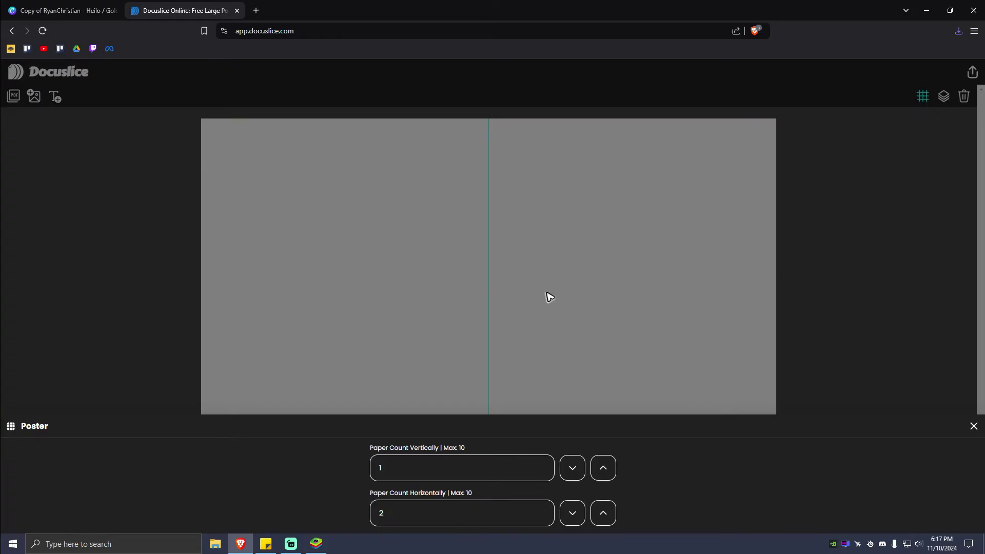
click(407, 469)
key(BackSpace)
text(3)
click(407, 514)
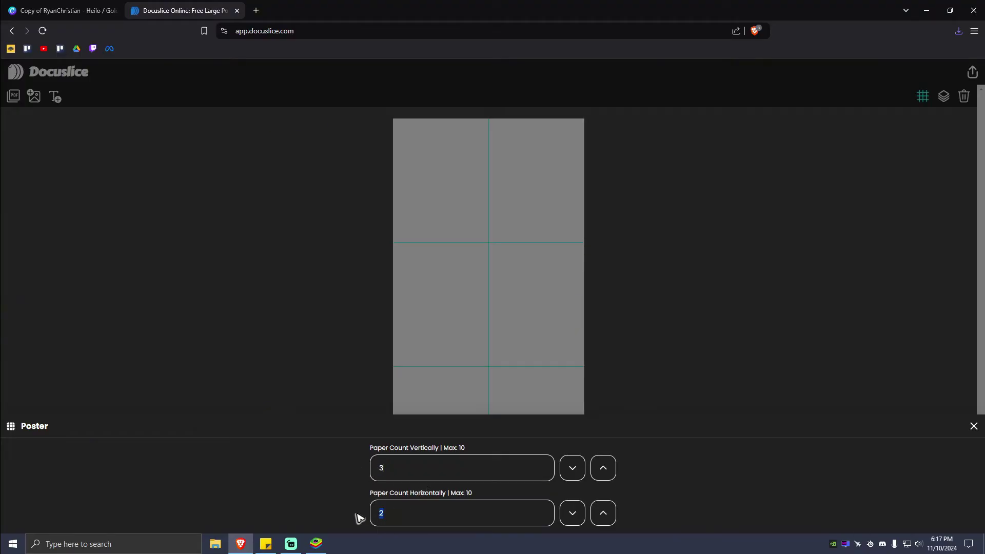
key(BackSpace)
text(3)
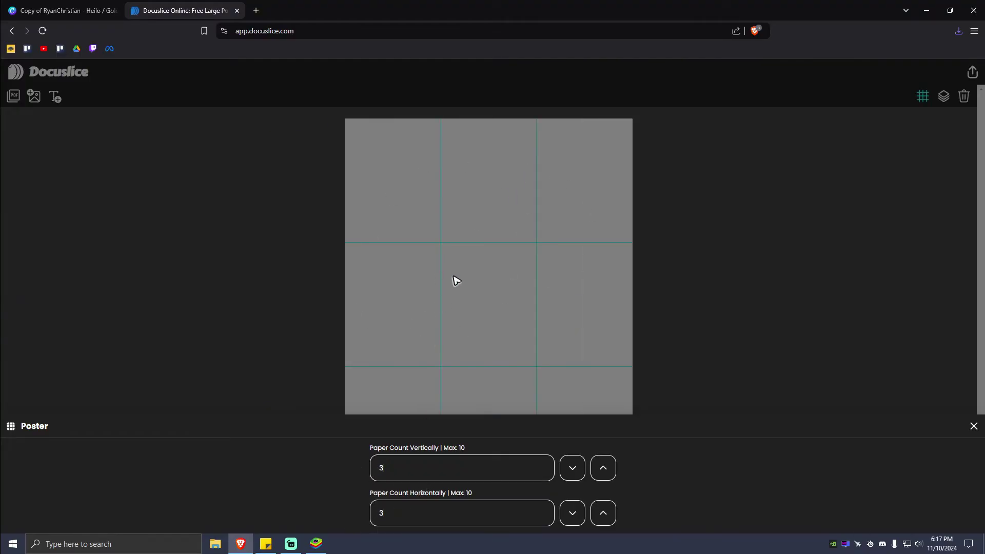
drag(408, 460, 363, 467)
text(6)
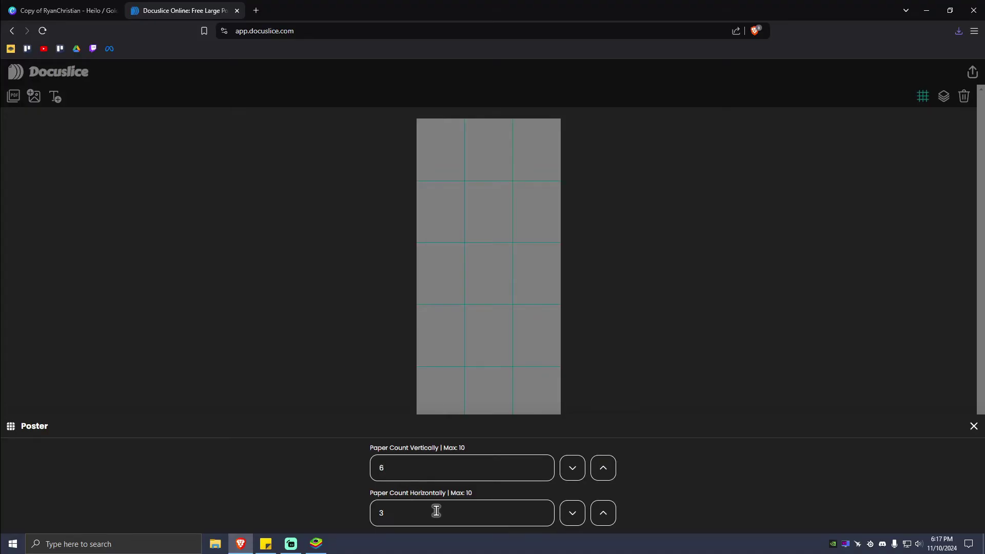
drag(409, 469, 344, 470)
text(3)
drag(393, 512, 365, 546)
text(6)
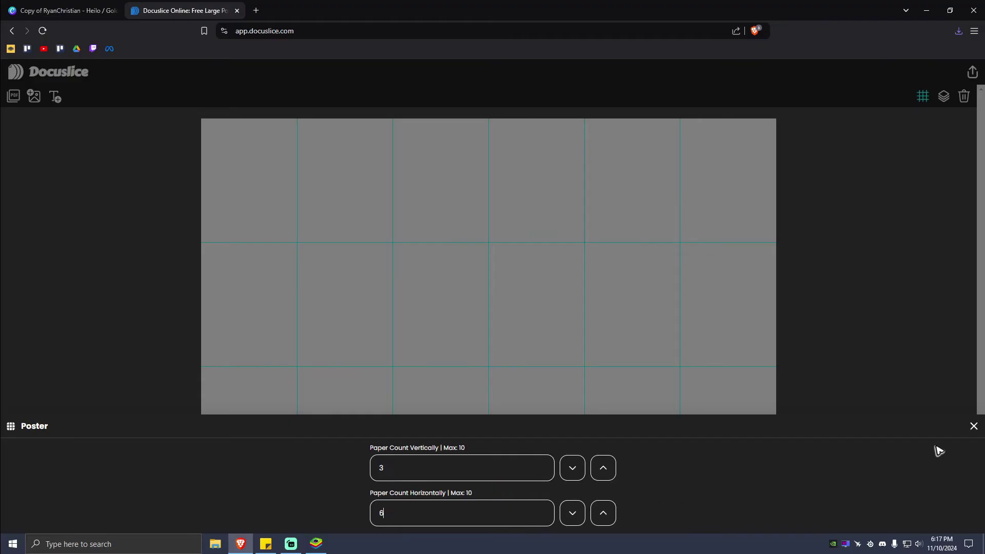
Close the poster panel and pick the downloaded thumbnail PNG as the image to add.
click(974, 428)
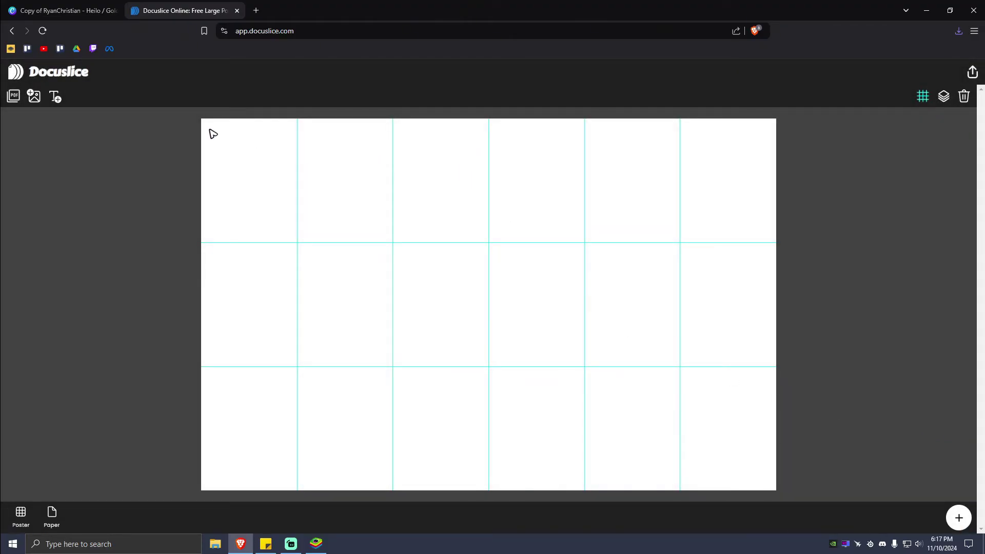
click(33, 96)
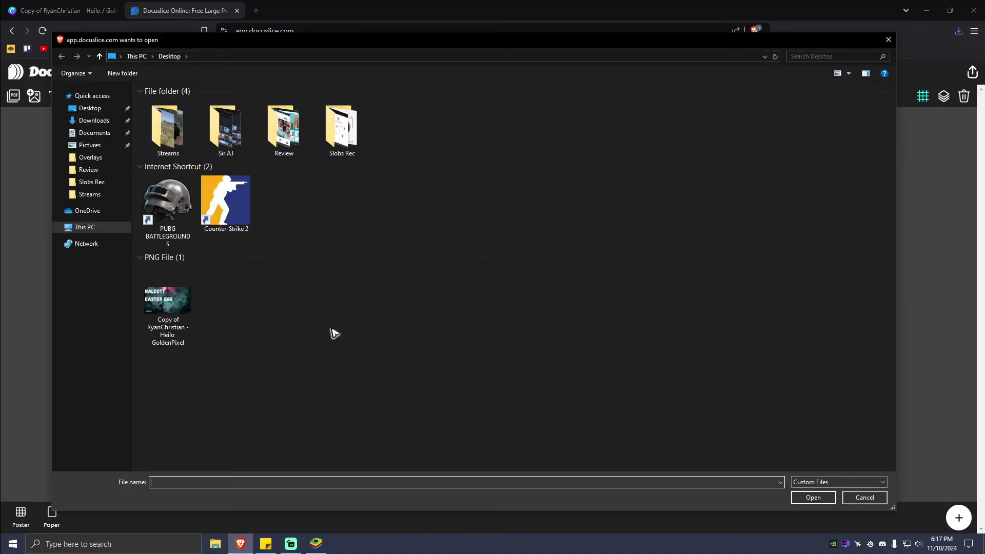
click(185, 341)
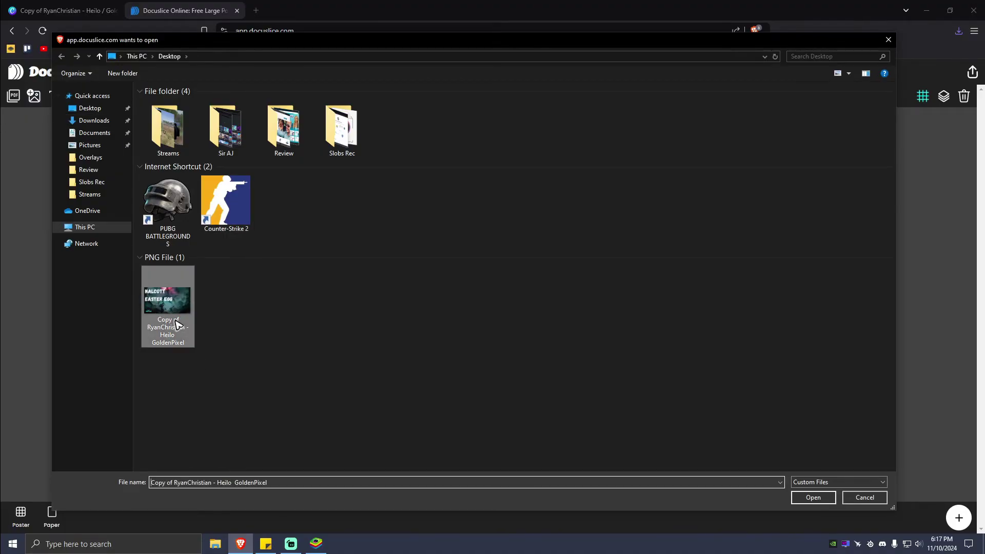
Add the thumbnail PNG to the page and stretch it to the page's bottom and top edges.
click(801, 495)
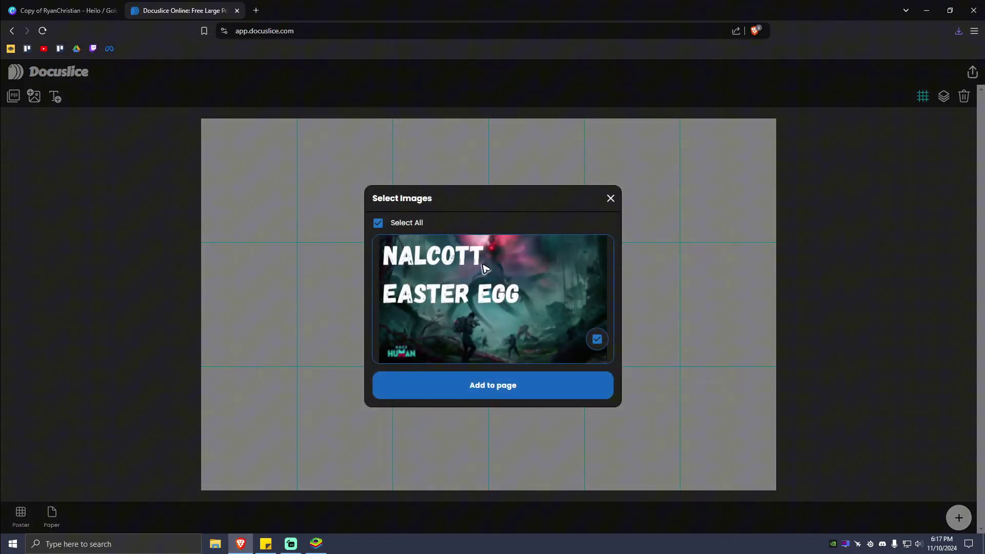
click(498, 394)
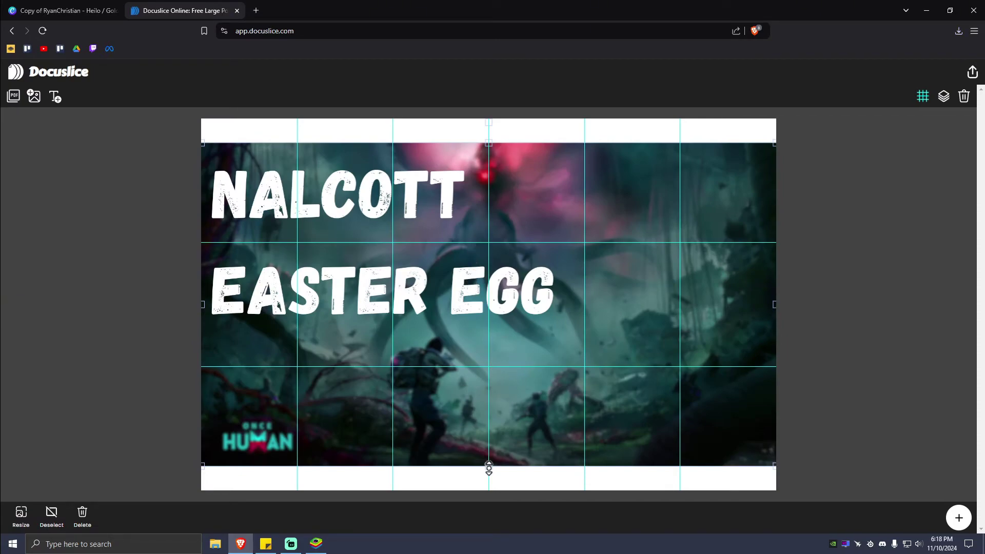
drag(489, 468, 487, 490)
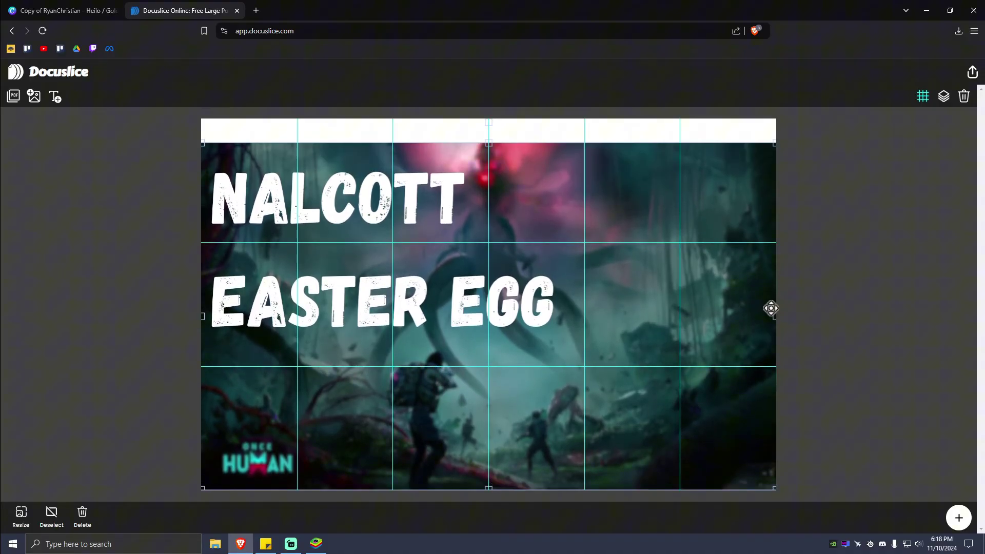
drag(491, 145, 489, 118)
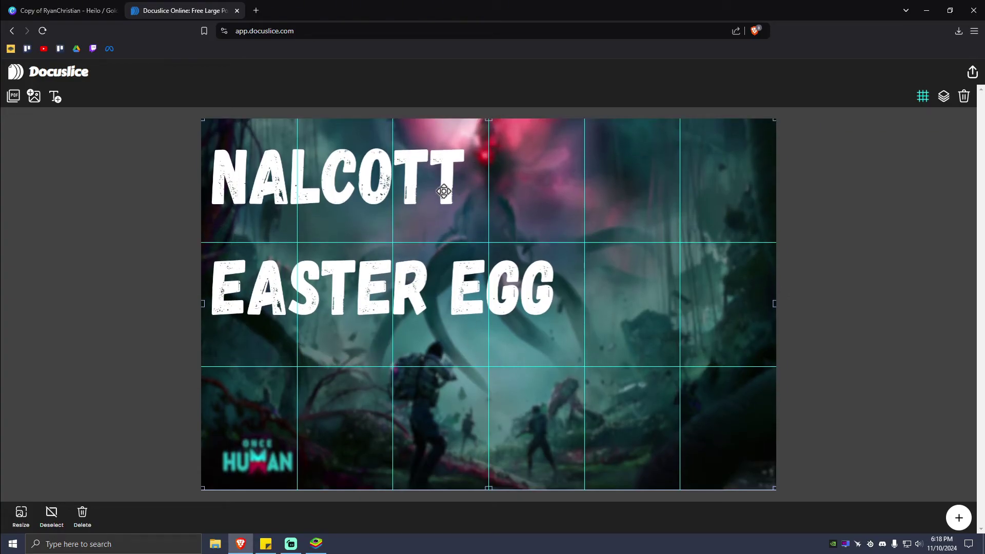
In the export preview, turn Scissor Marks on.
click(973, 73)
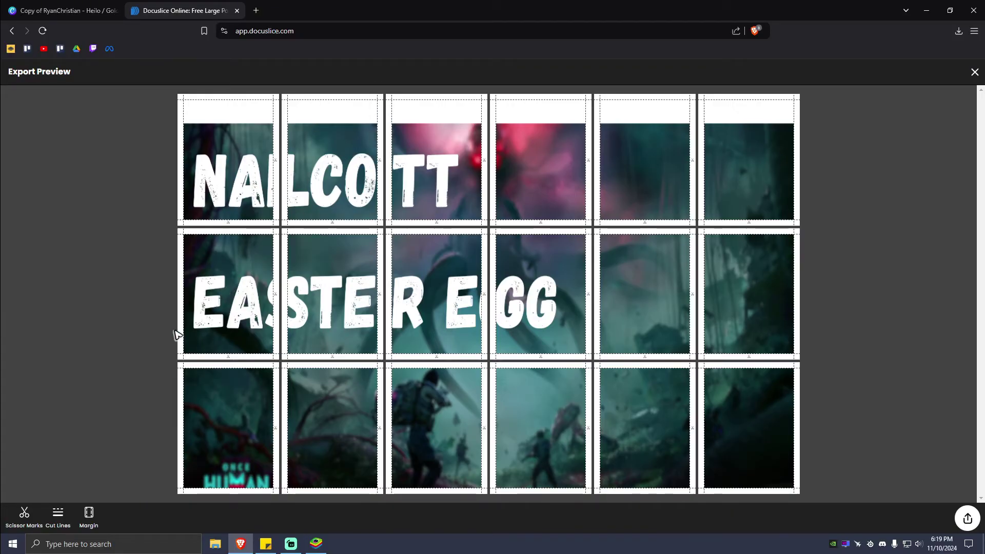
click(21, 518)
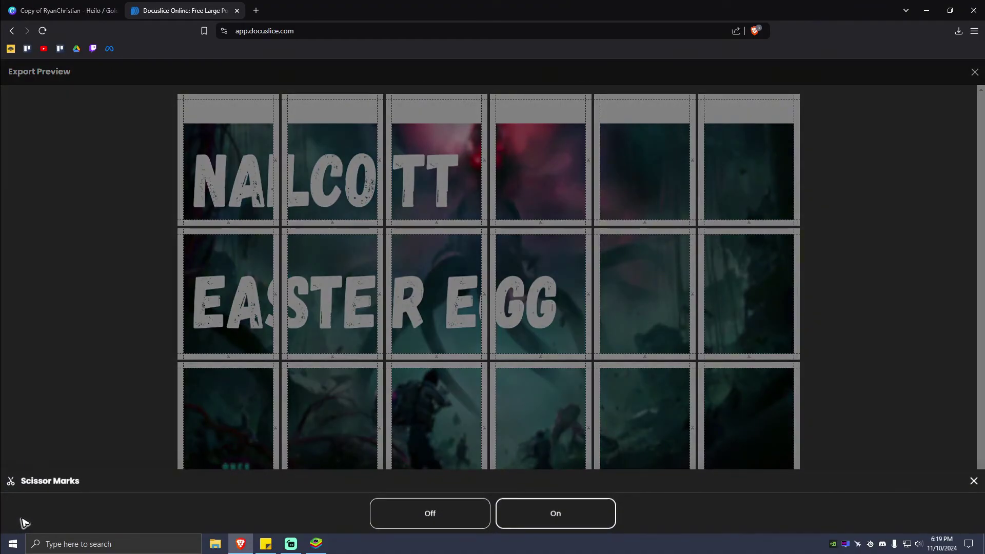
click(430, 519)
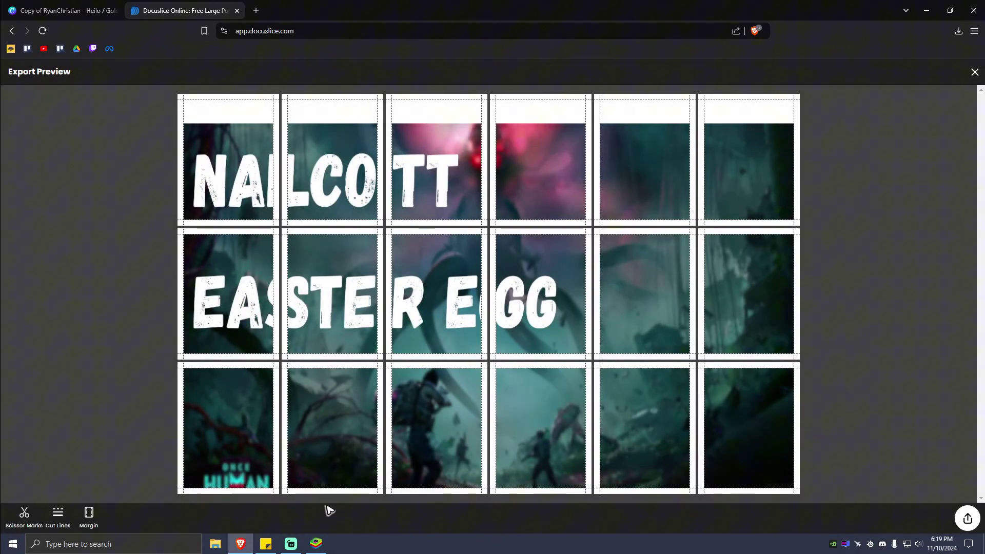
click(24, 516)
click(567, 519)
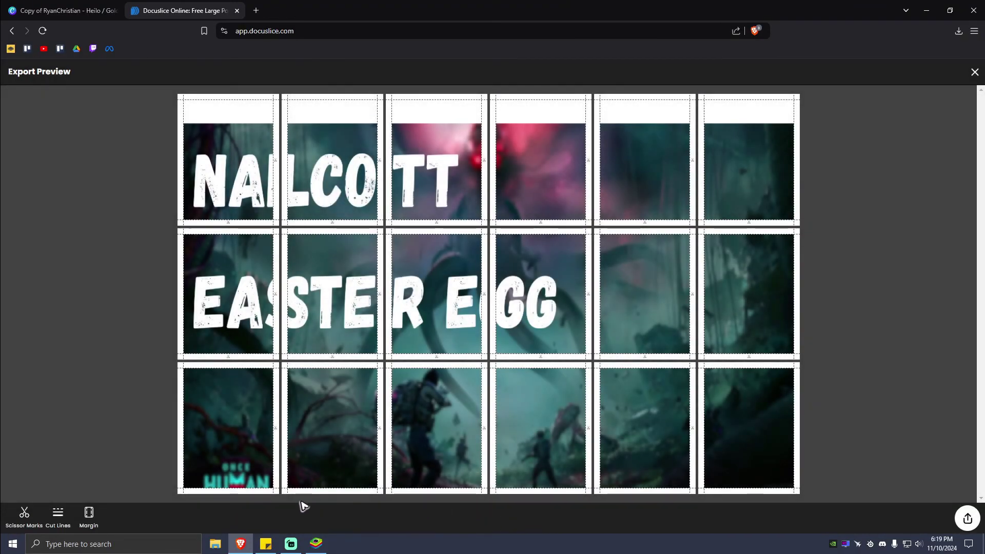
Set Cut Lines to Off after trying solid and dashed styles.
click(58, 516)
click(567, 519)
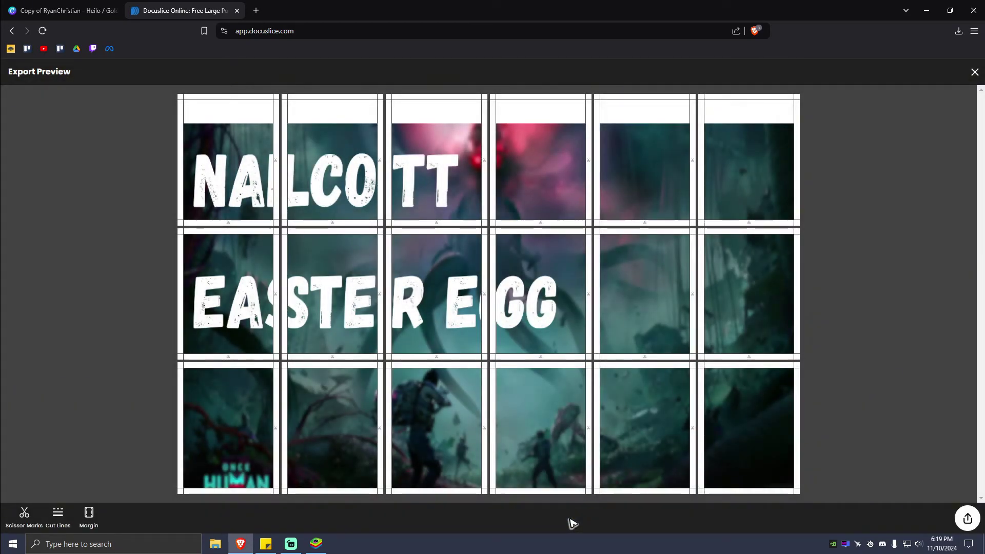
click(59, 515)
click(477, 511)
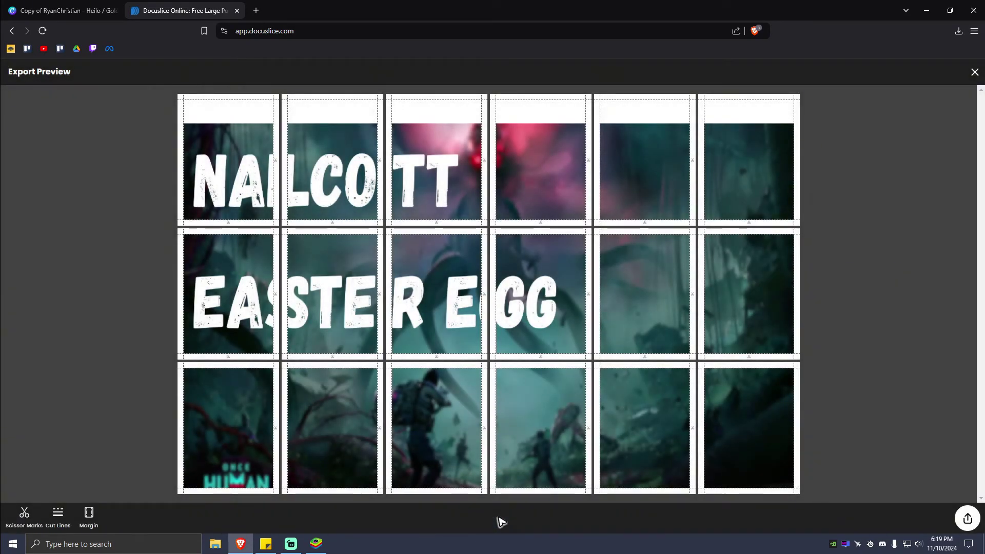
click(59, 515)
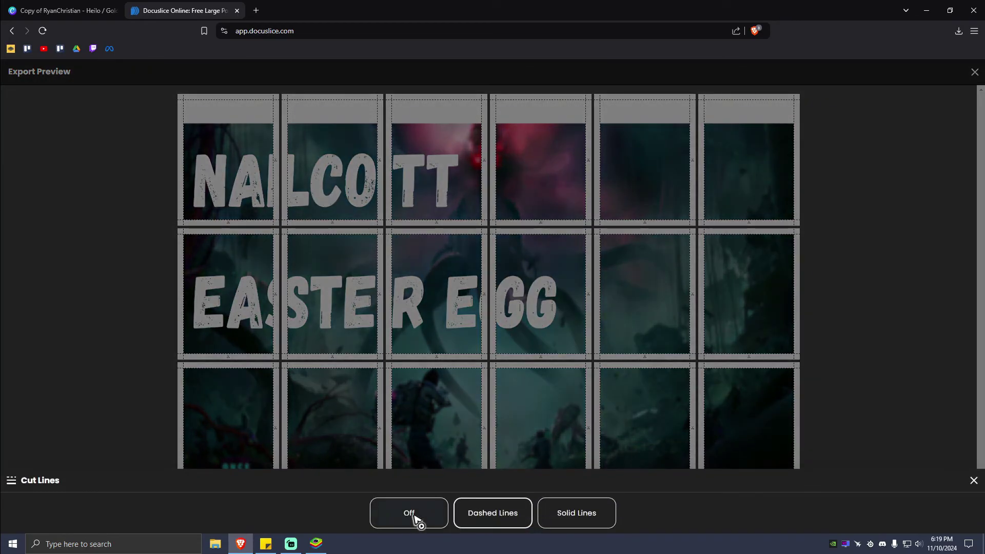
click(417, 519)
Set each tile's margin to 0.75 inch after trying none, 0.50 and 1.00.
click(89, 515)
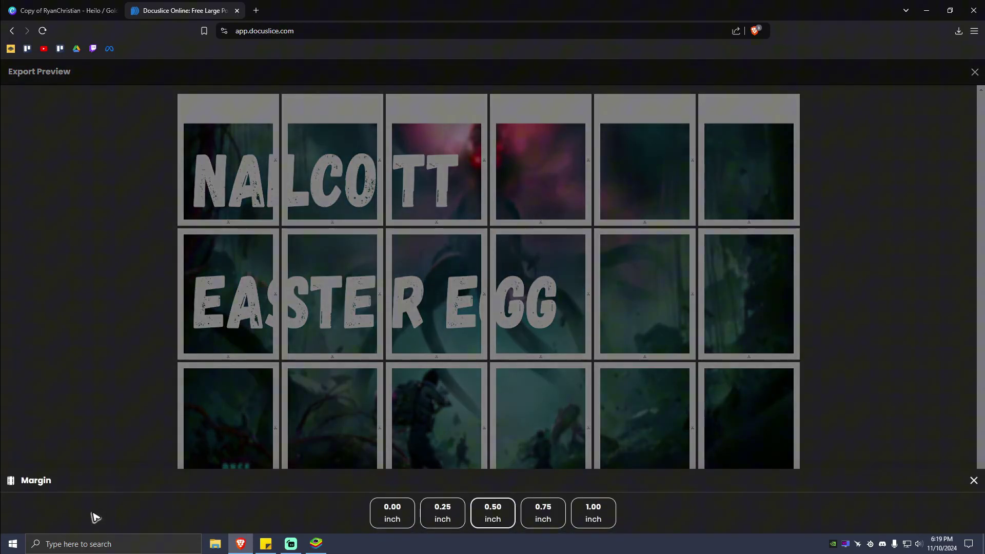
click(394, 516)
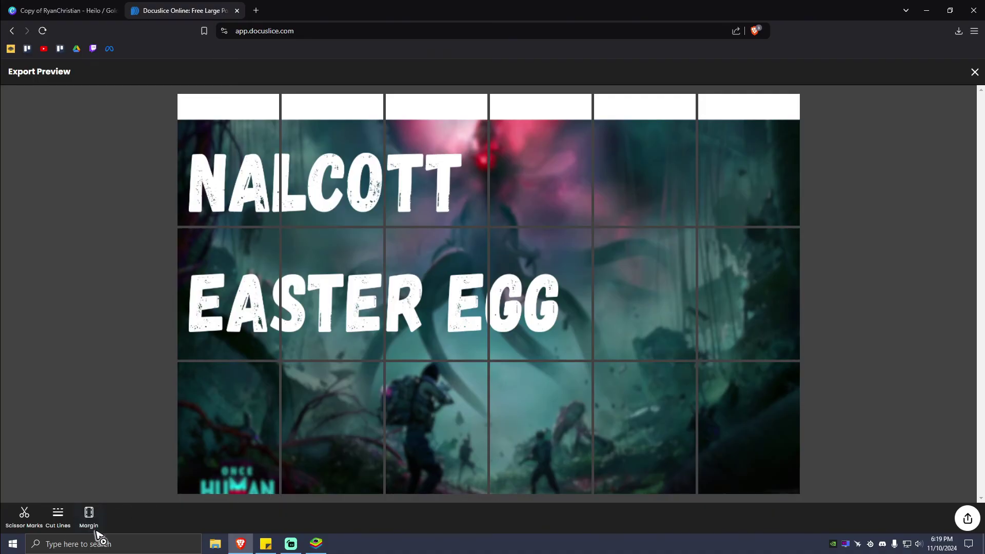
click(90, 516)
click(495, 517)
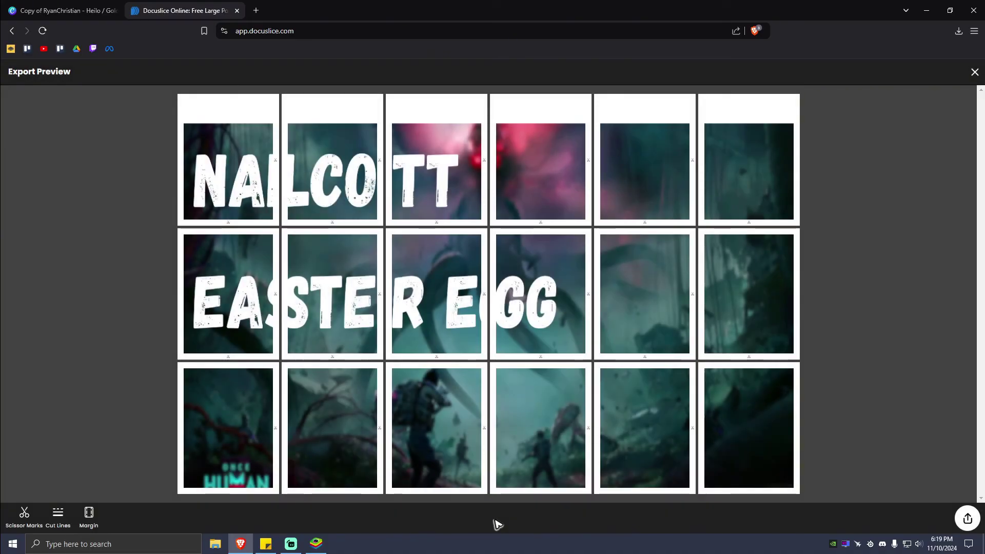
click(90, 515)
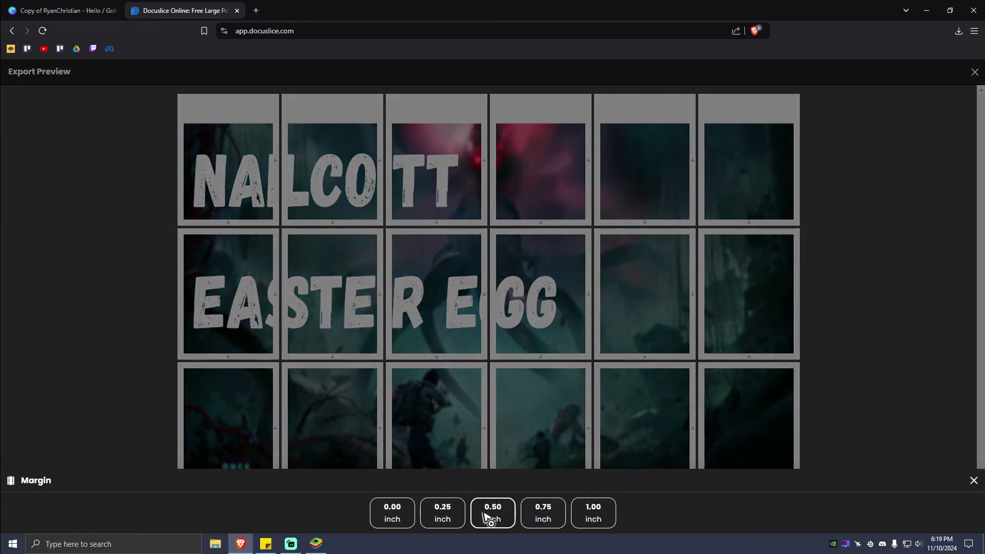
click(591, 517)
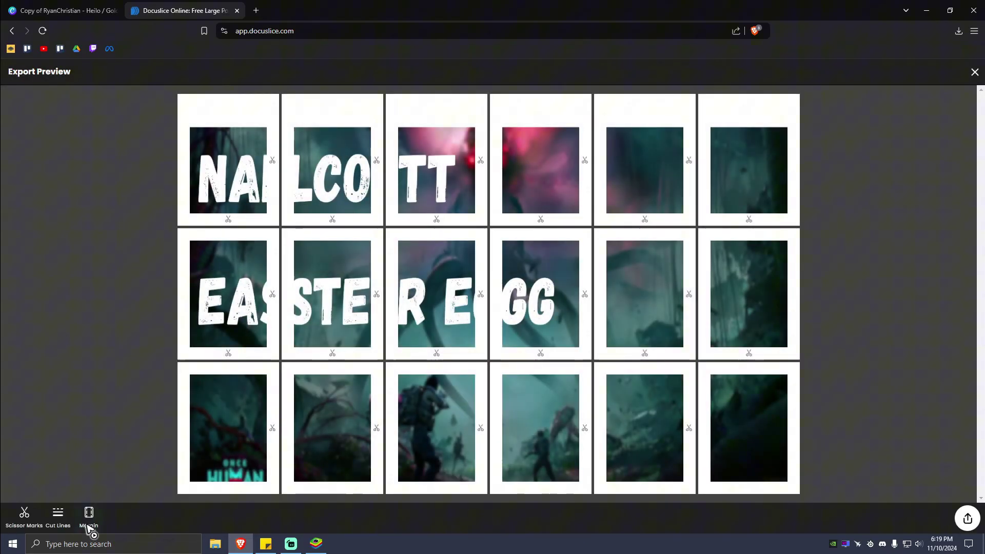
click(89, 516)
click(544, 518)
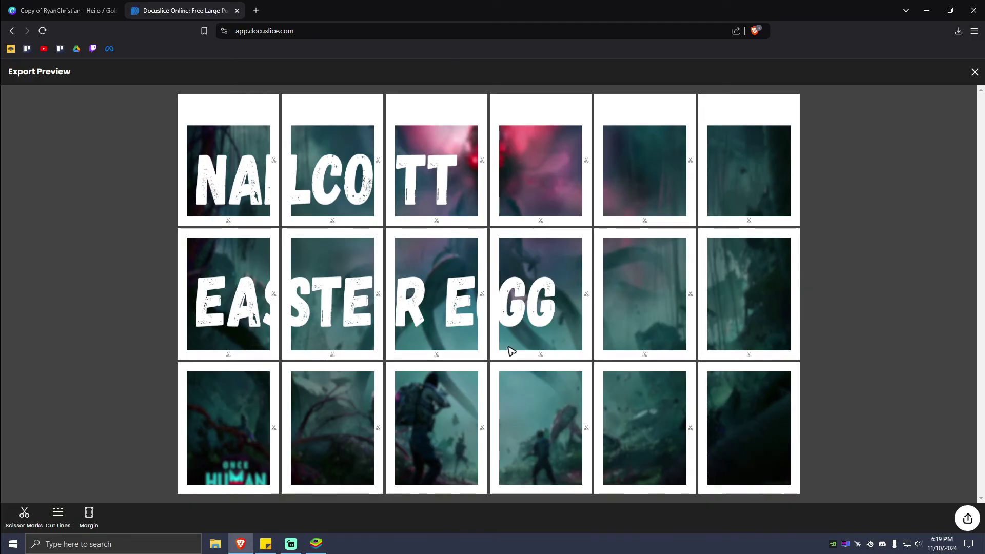
Export the tiled poster as a PDF and start the PDF download.
click(969, 519)
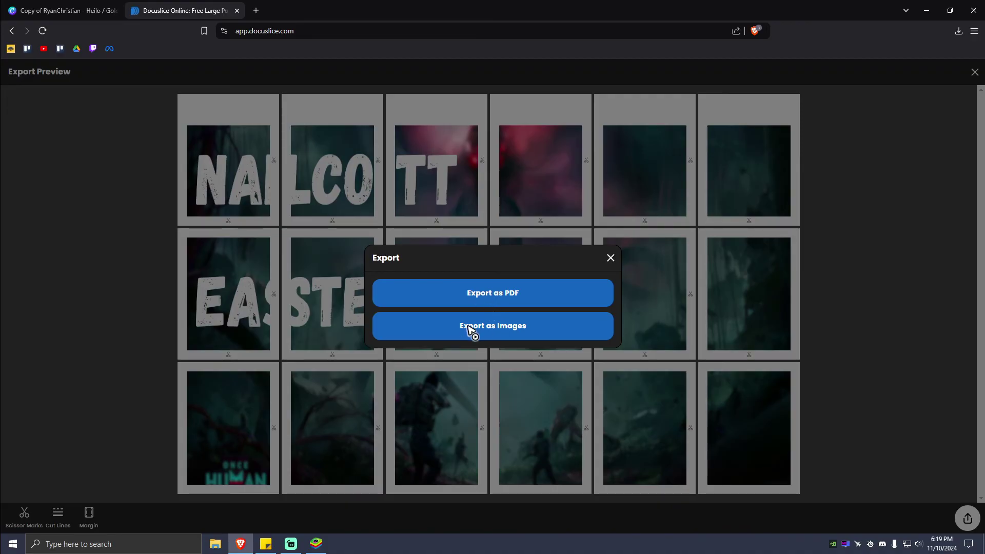
click(506, 297)
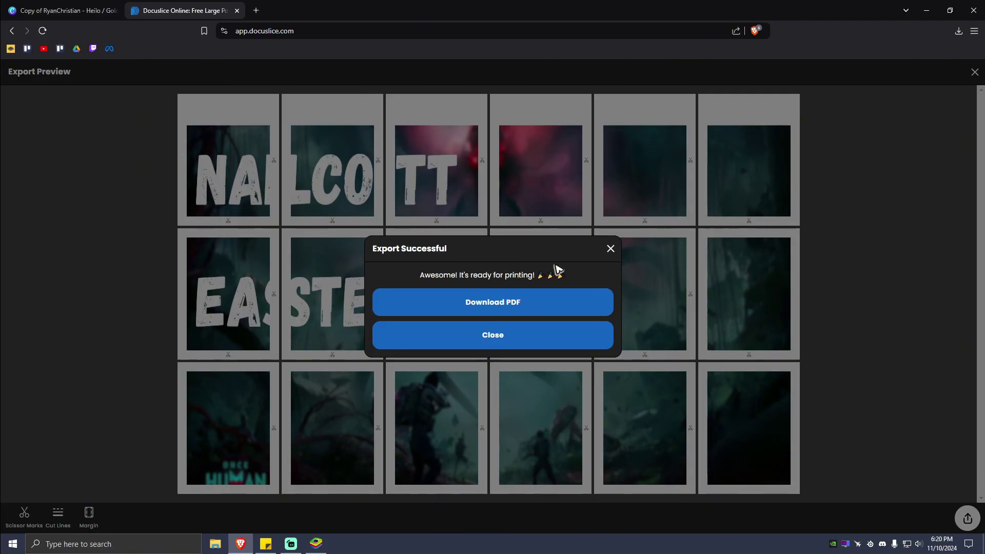
click(498, 309)
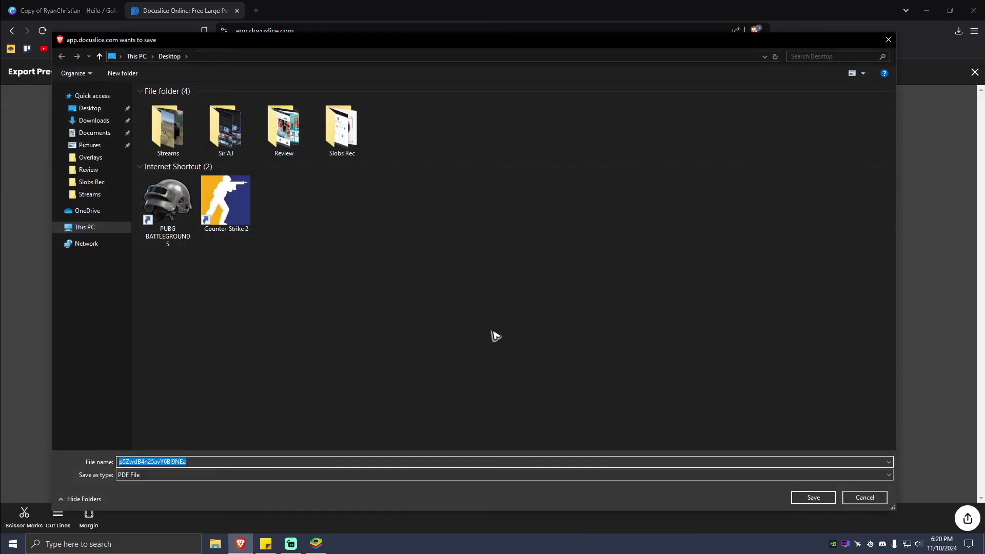
Save the PDF to the Desktop, scroll through its 18 pages, then close all Brave tabs.
click(85, 107)
click(814, 497)
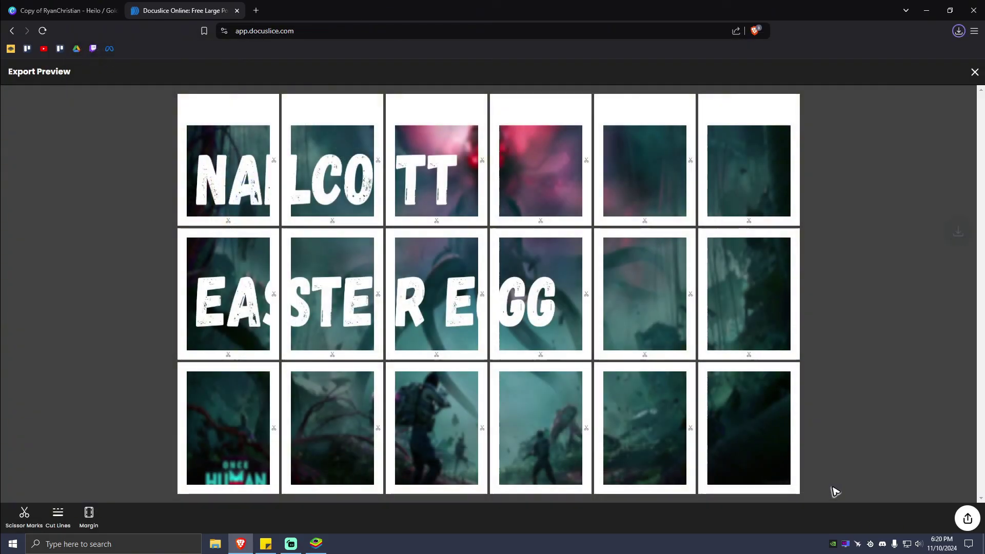
scroll(788, 240, down, 5)
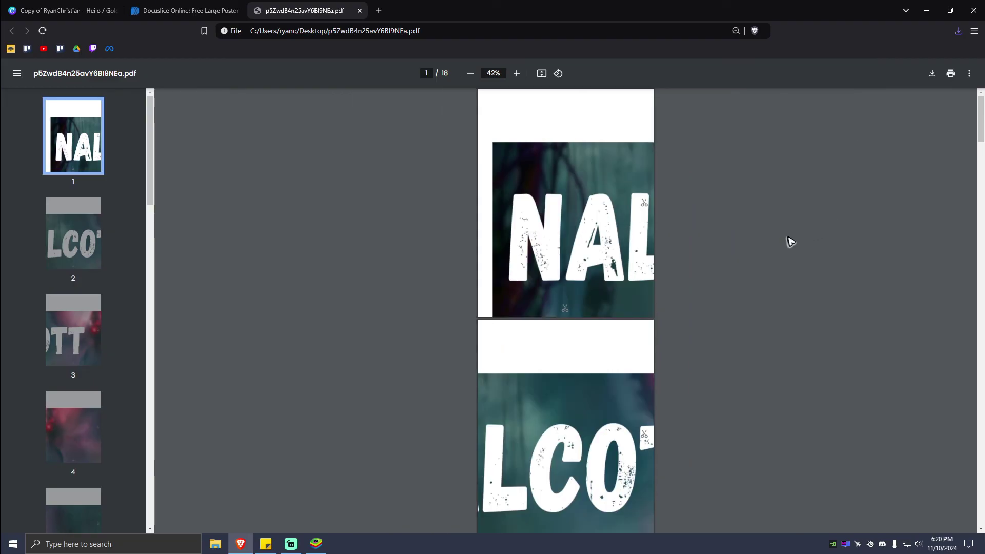
scroll(702, 267, down, 15)
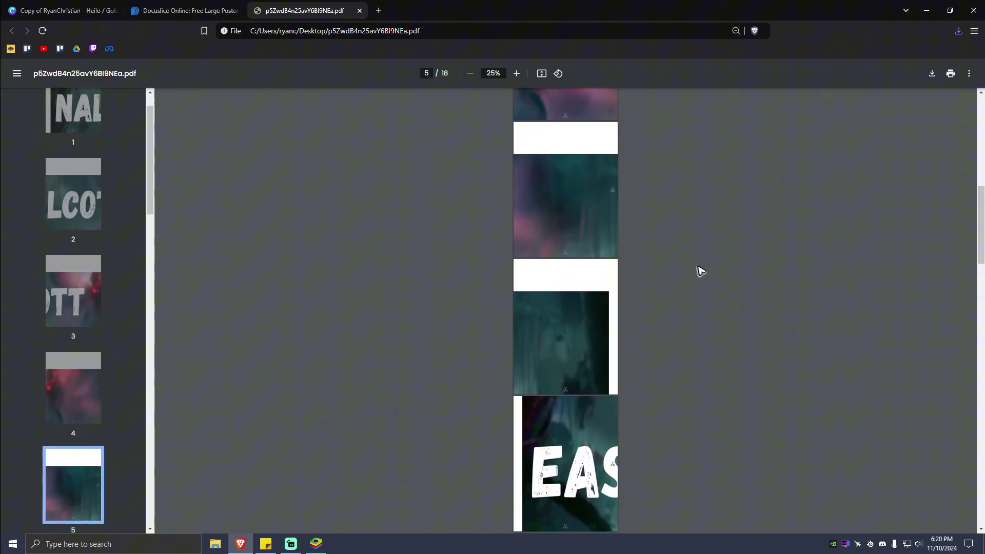
scroll(701, 270, down, 15)
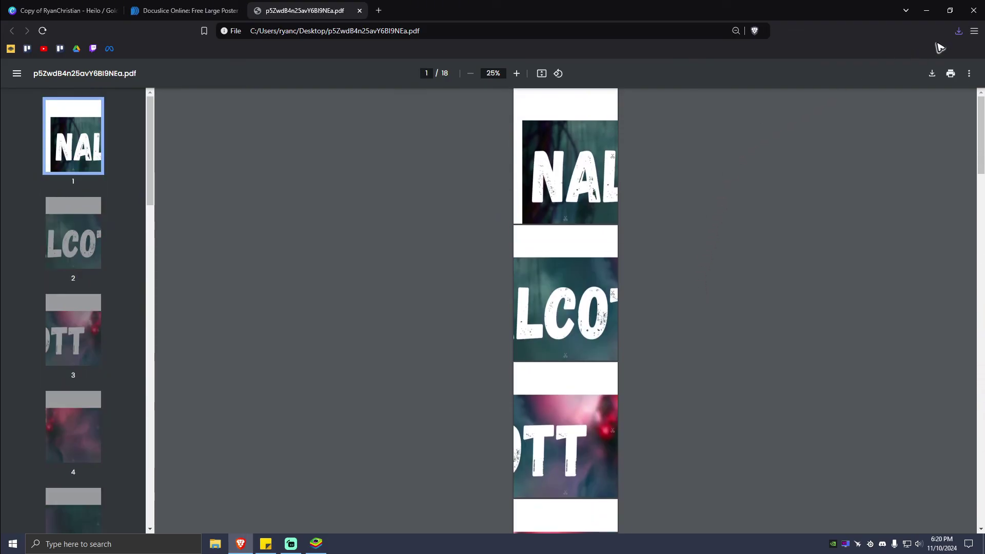
click(973, 11)
click(505, 137)
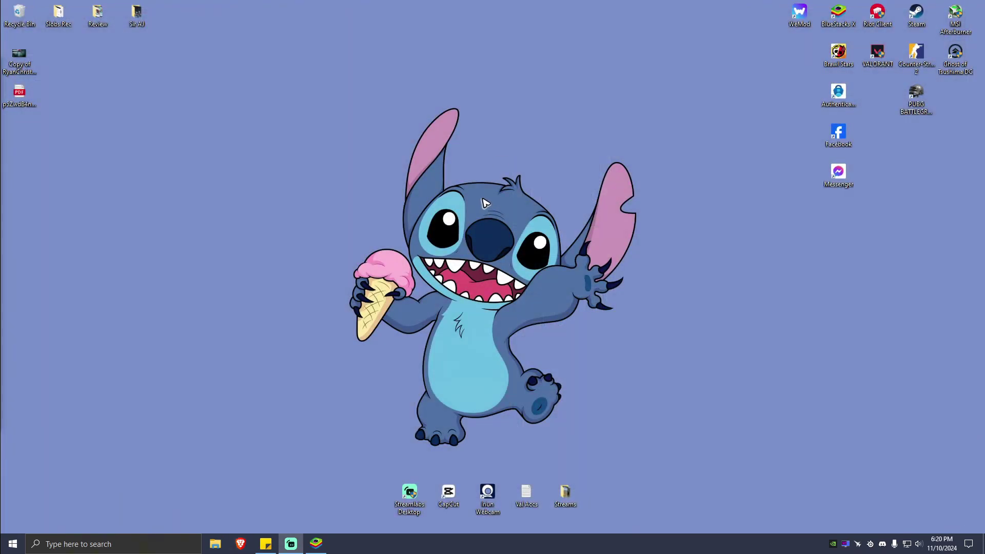